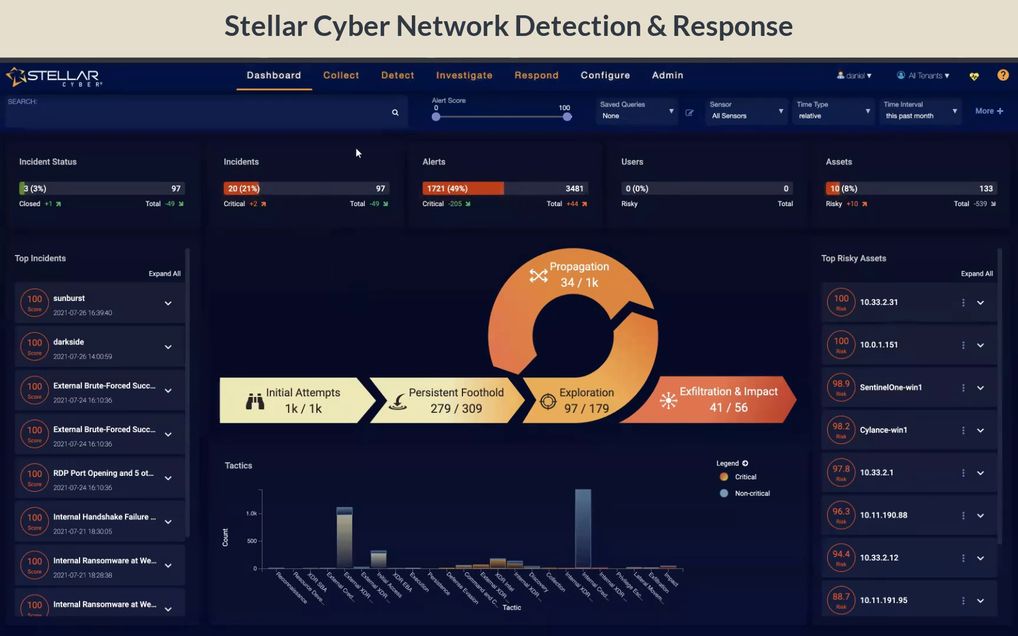
Show Detect > All Alerts filtered to the Network Traffic Analysis tag (39/70 alert types).
click(405, 76)
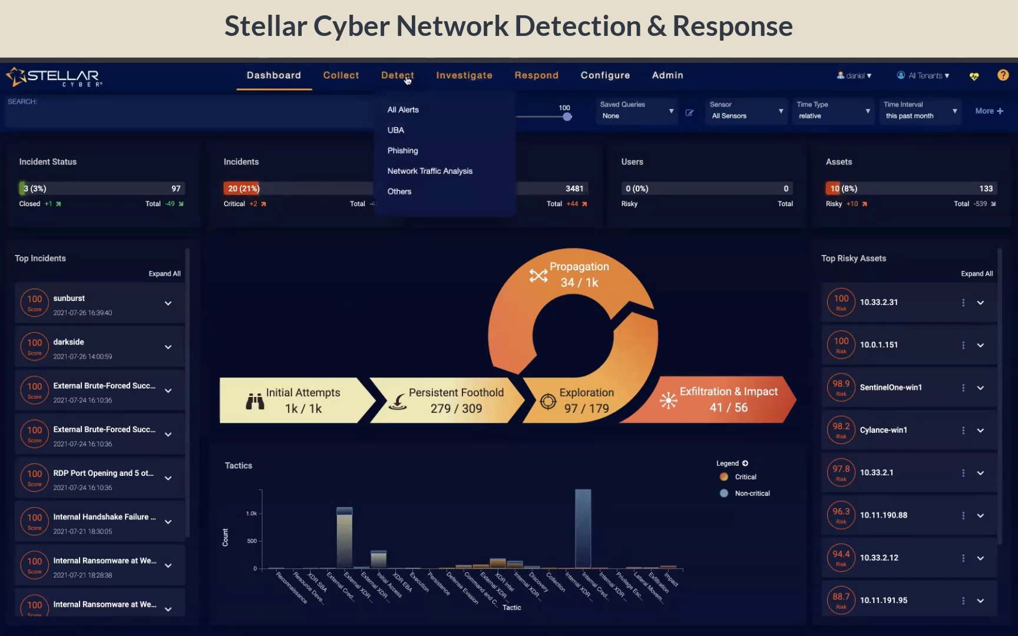
click(410, 109)
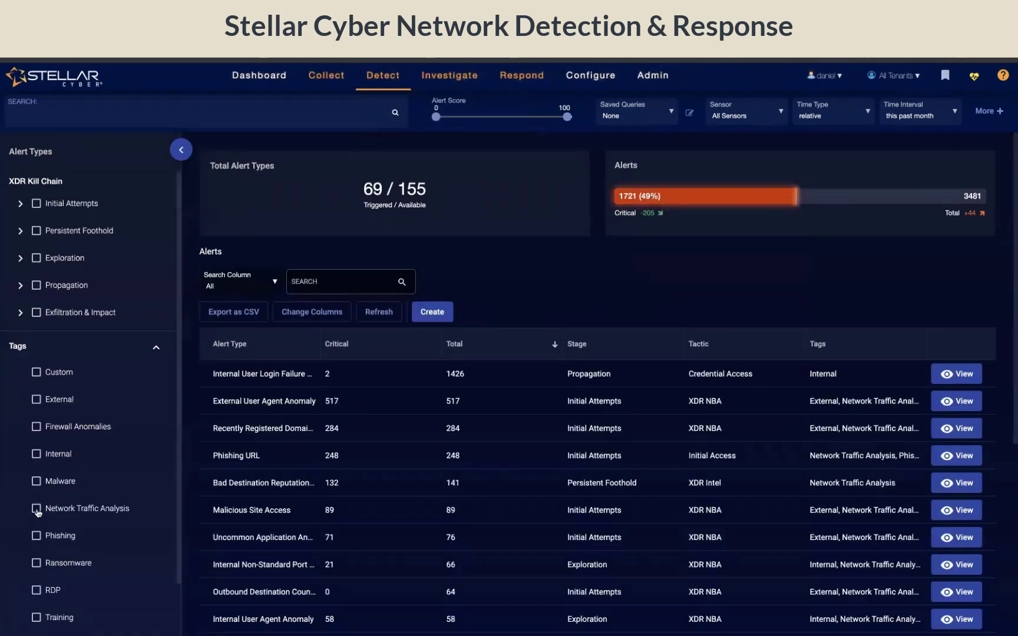
click(36, 509)
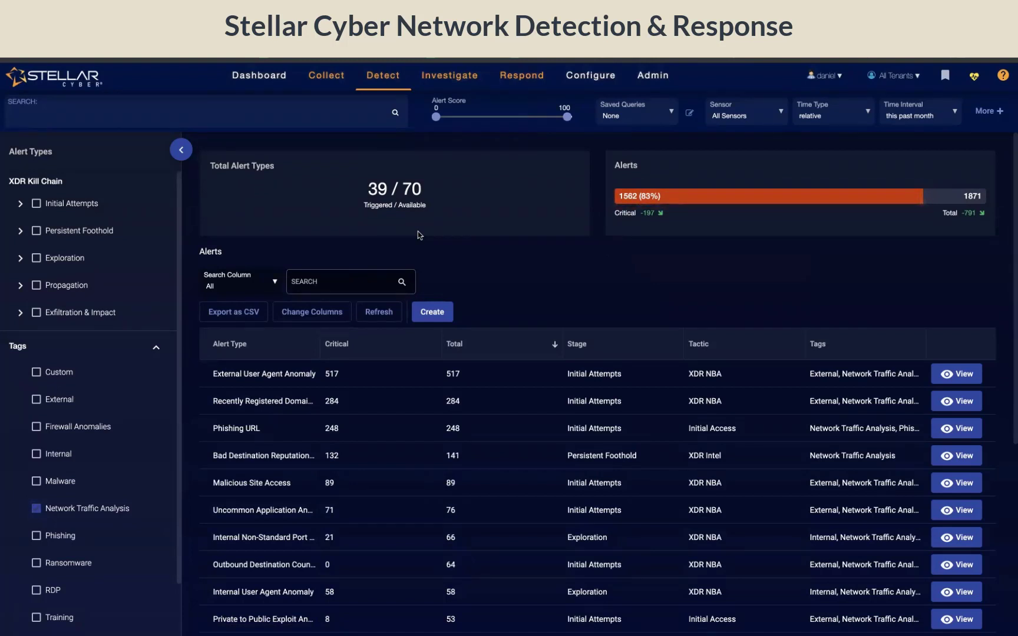
Keep the past-month time range and show 100 items per page so all 70 alert types fit.
click(953, 111)
click(489, 216)
scroll(491, 440, down, 2)
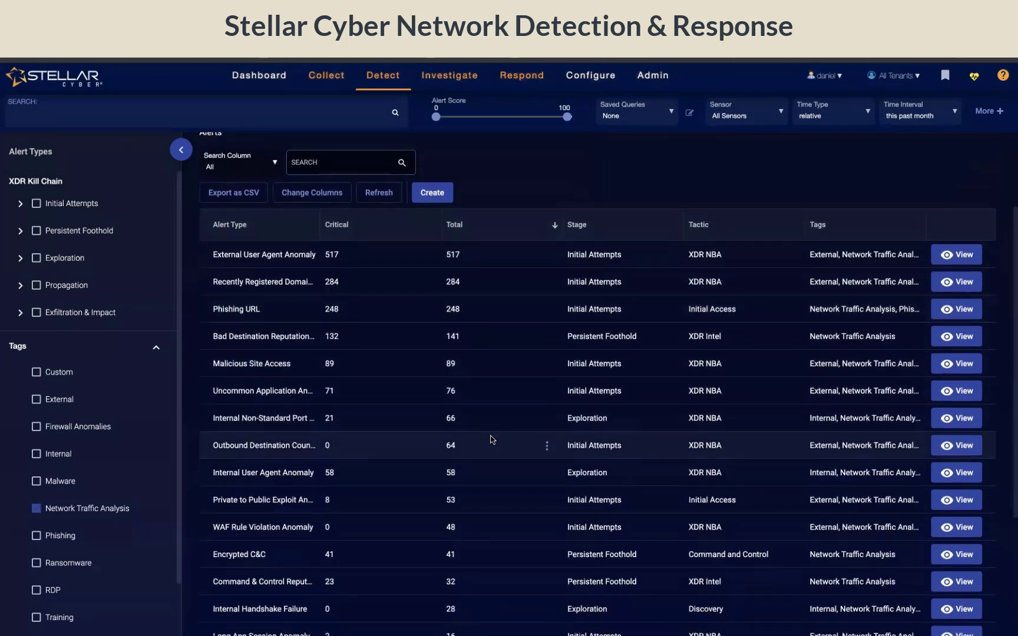
scroll(491, 439, down, 4)
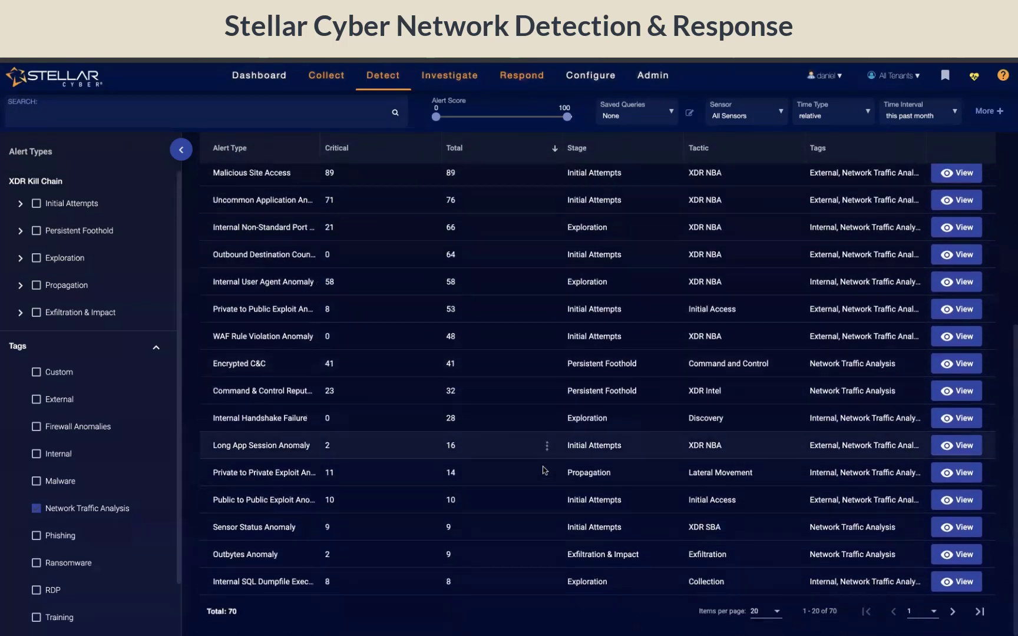
click(776, 611)
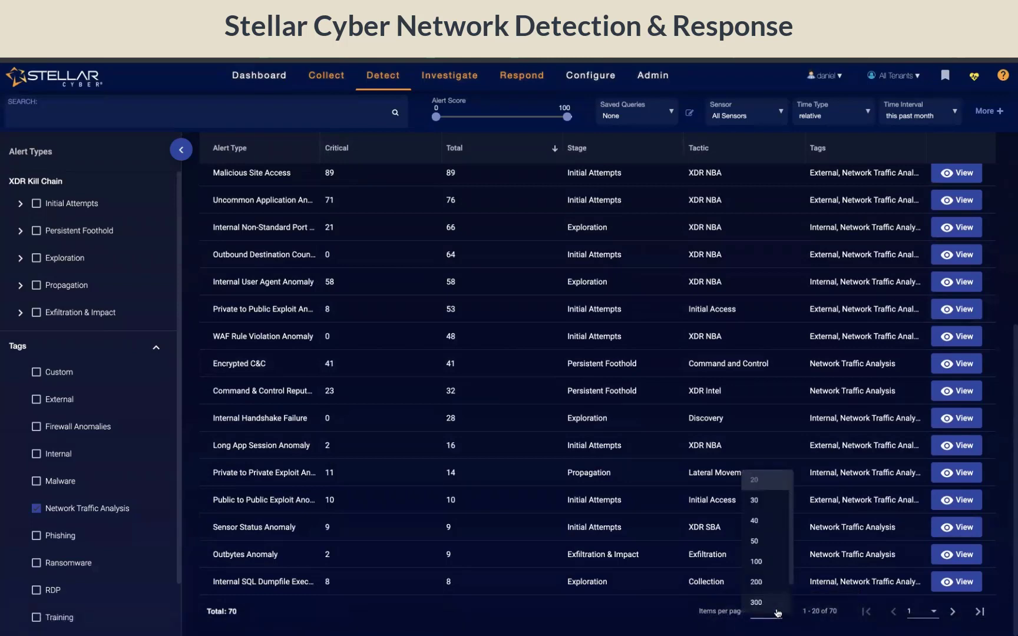
click(763, 562)
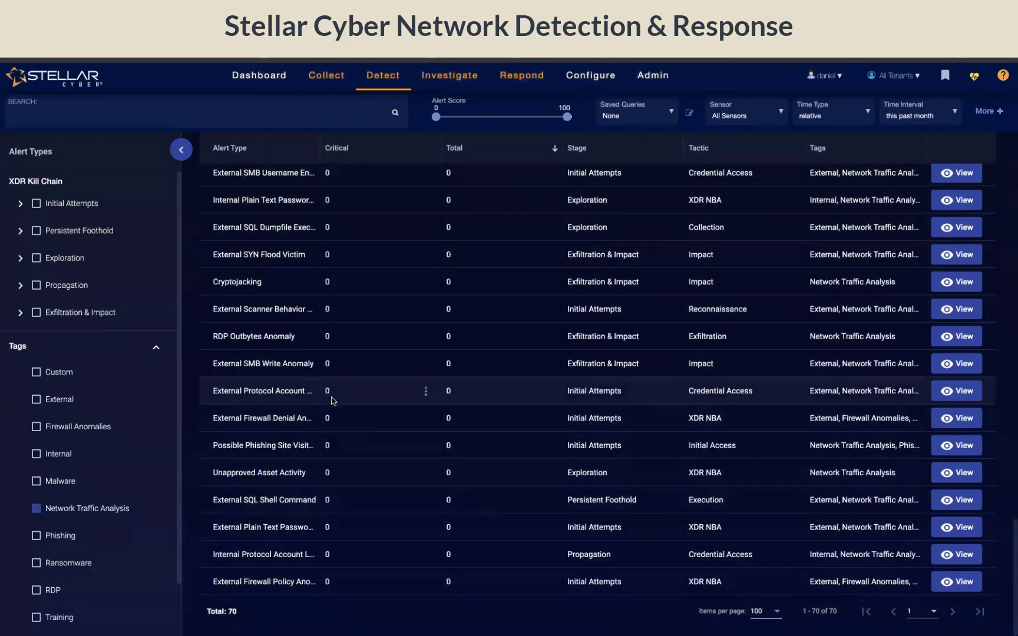
scroll(504, 382, up, 1)
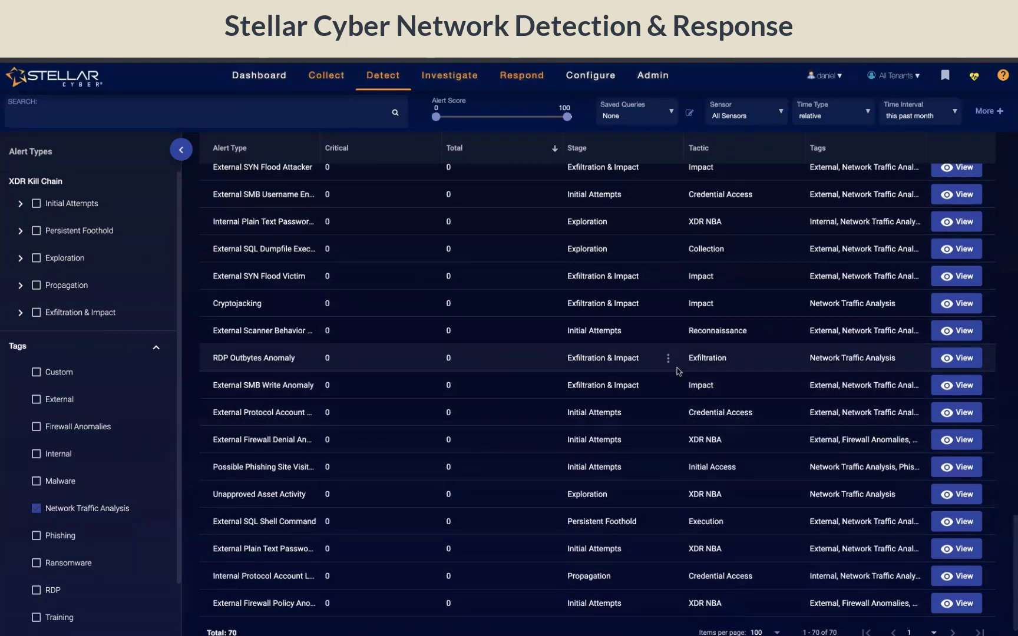
scroll(561, 350, up, 10)
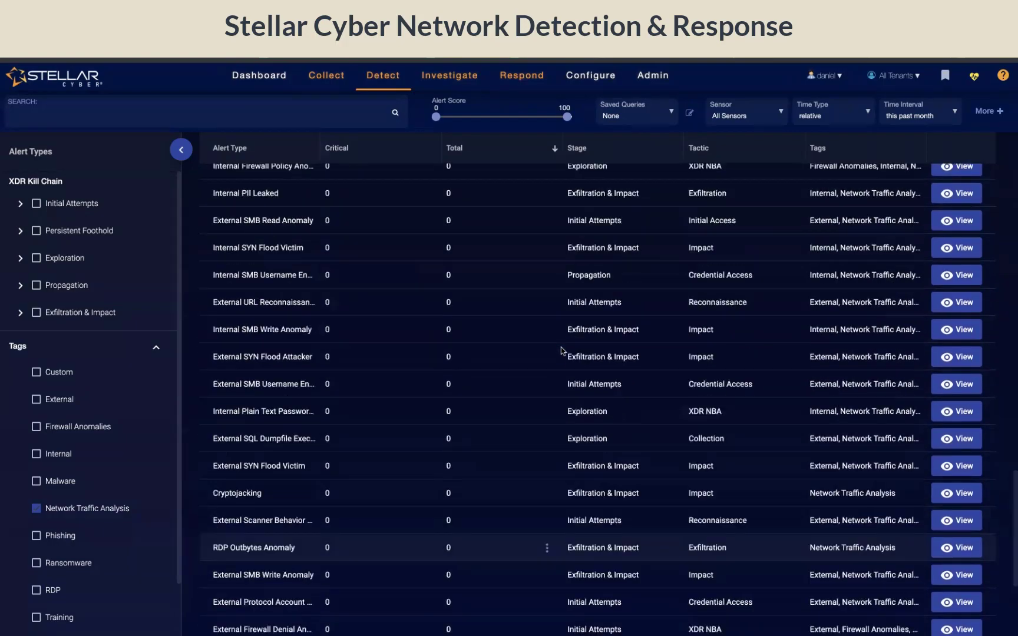
scroll(561, 350, up, 20)
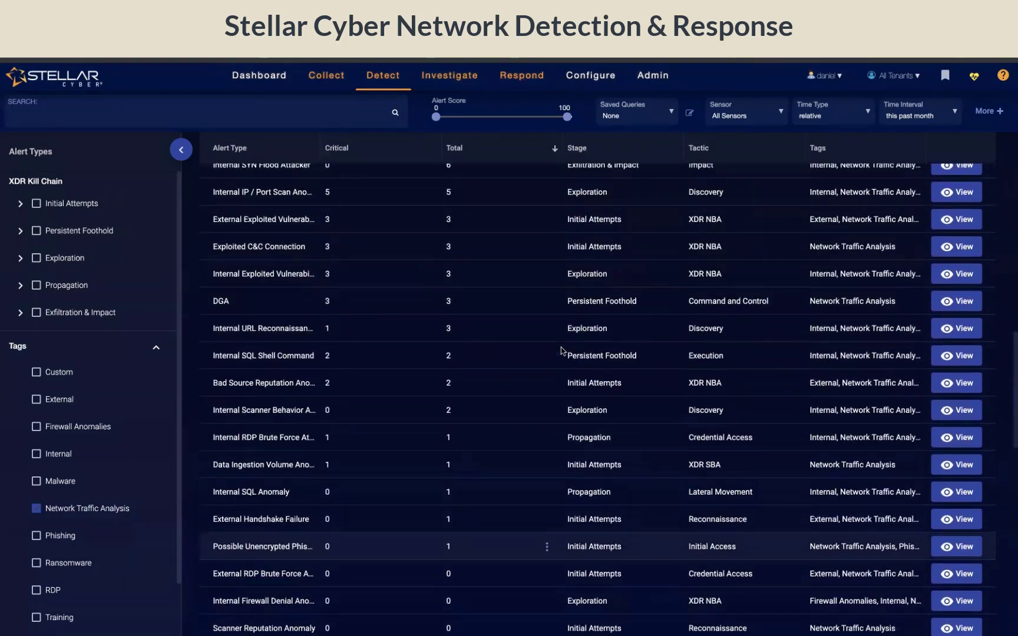
scroll(561, 350, up, 15)
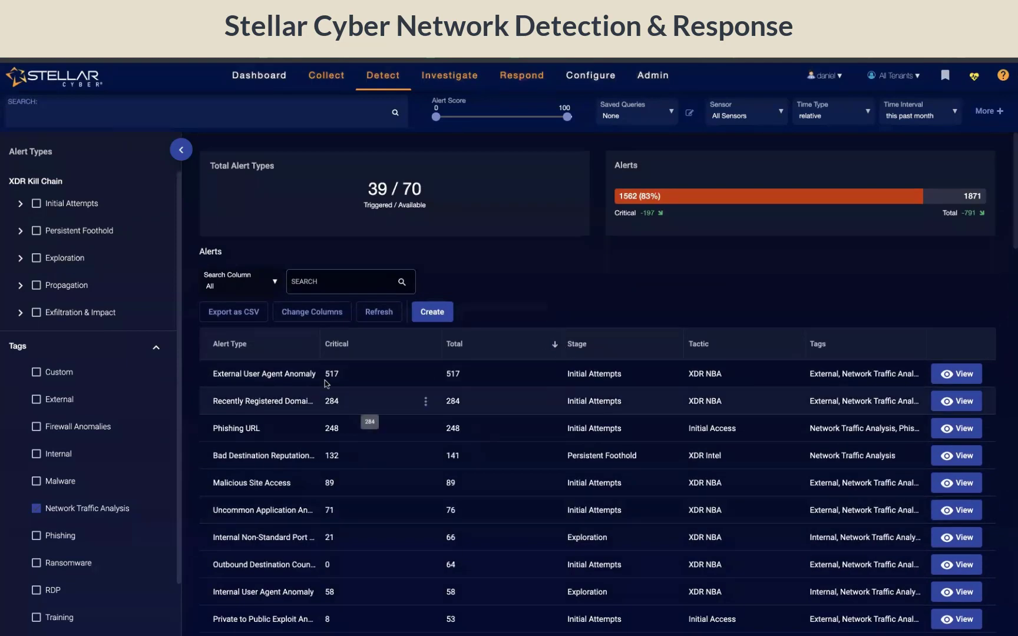
Sort the alert types alphabetically to browse them, then re-sort the table by Total count.
click(234, 346)
scroll(316, 512, down, 5)
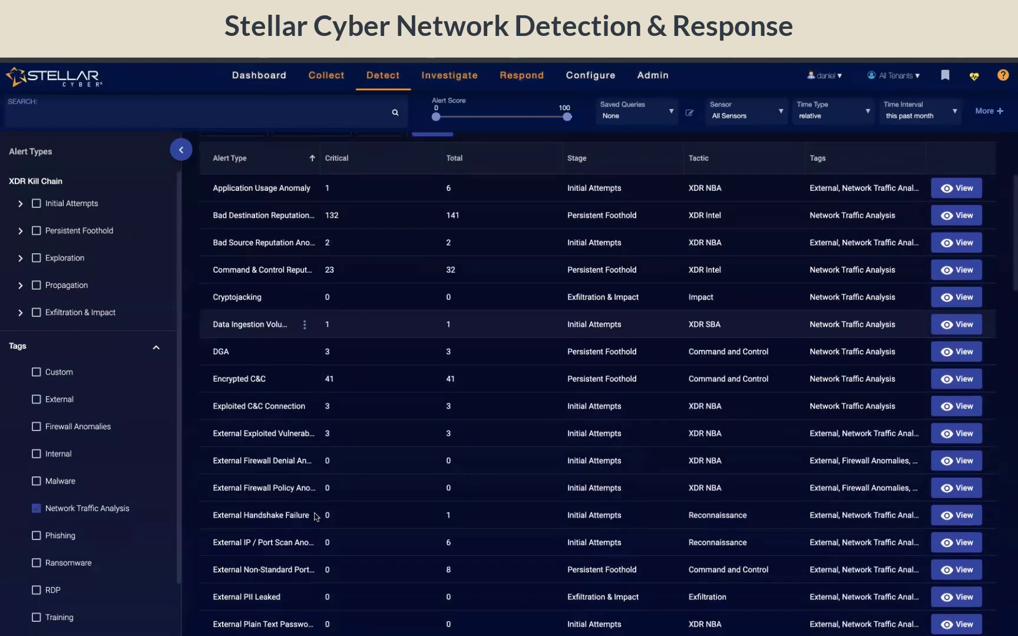
scroll(316, 517, down, 2)
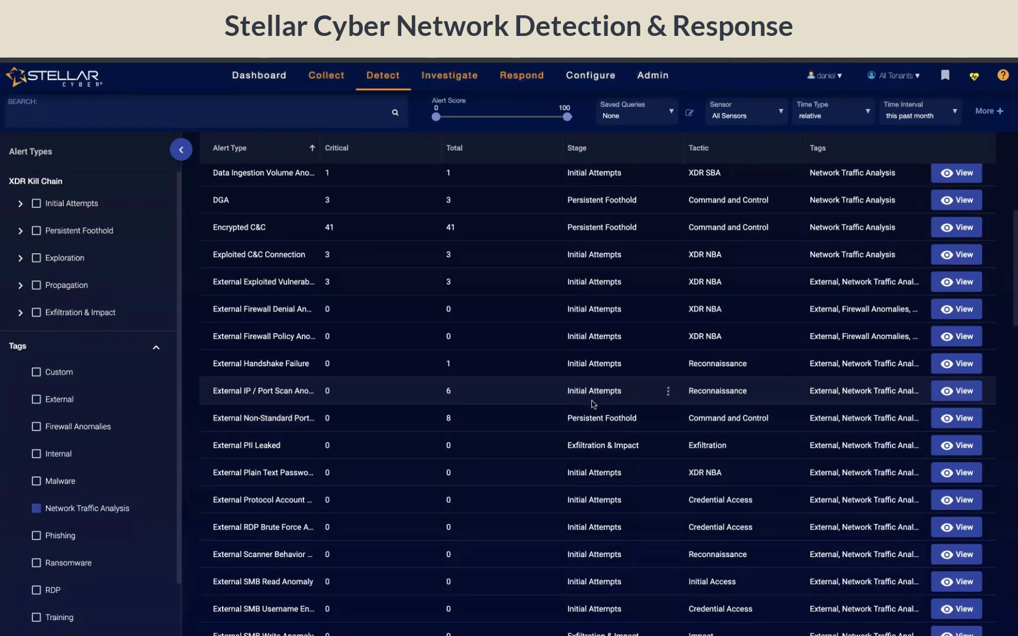
scroll(376, 486, down, 5)
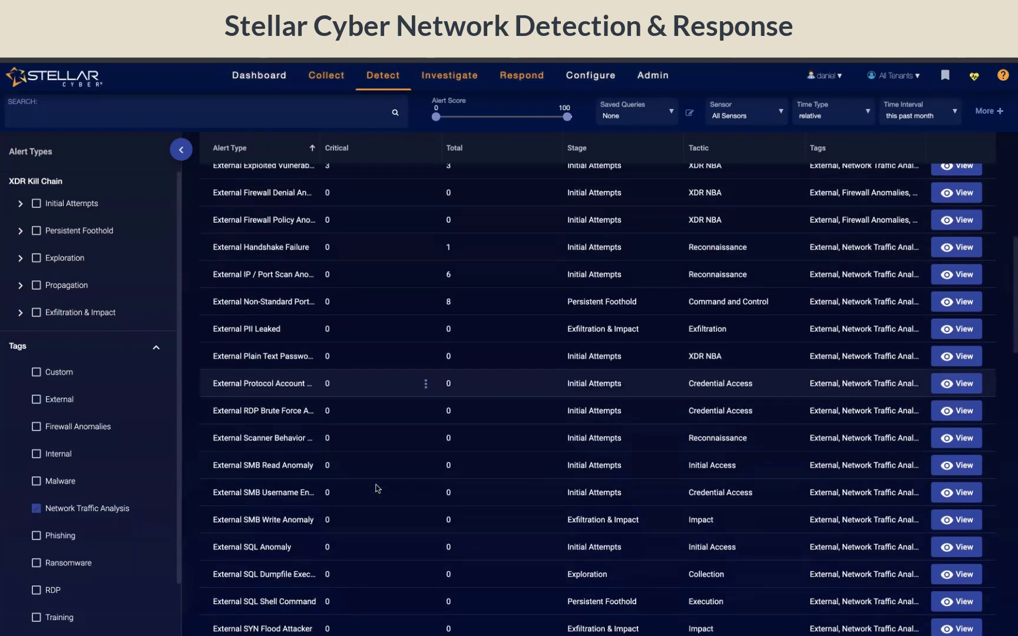
scroll(377, 488, down, 3)
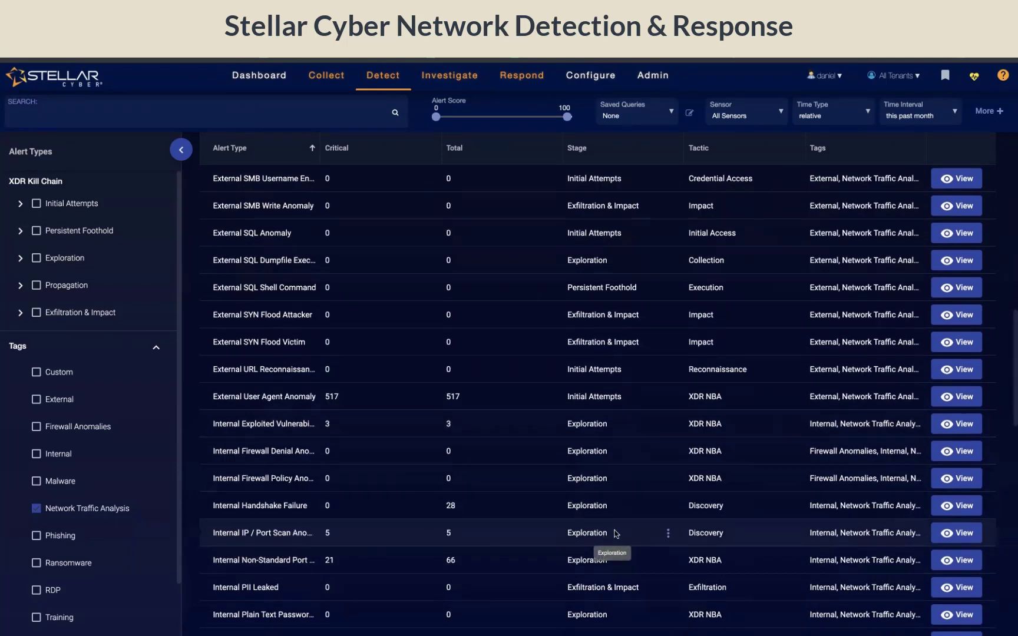
scroll(614, 533, up, 10)
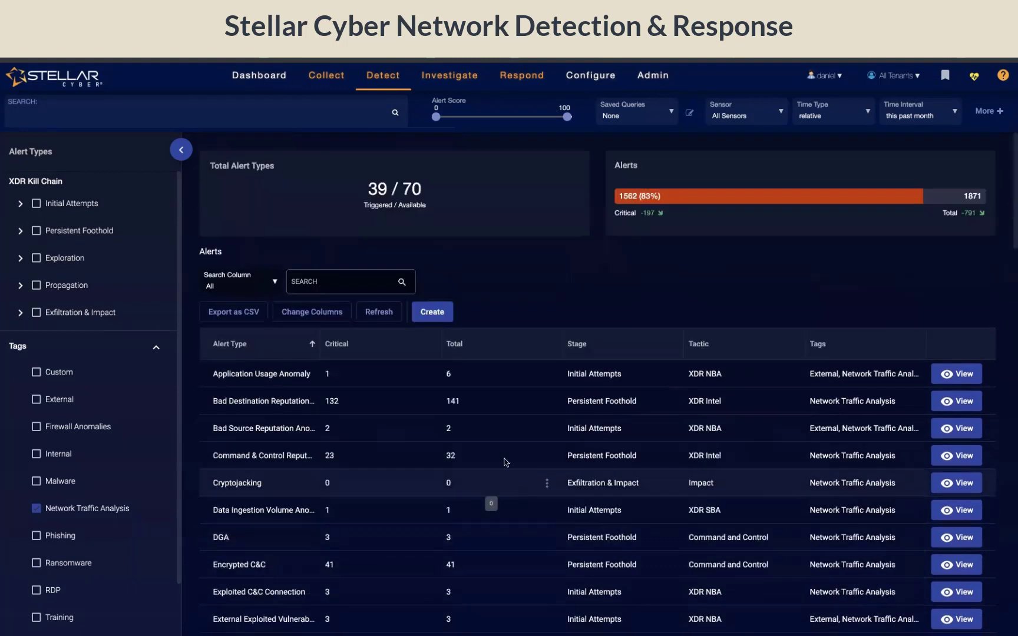
click(454, 346)
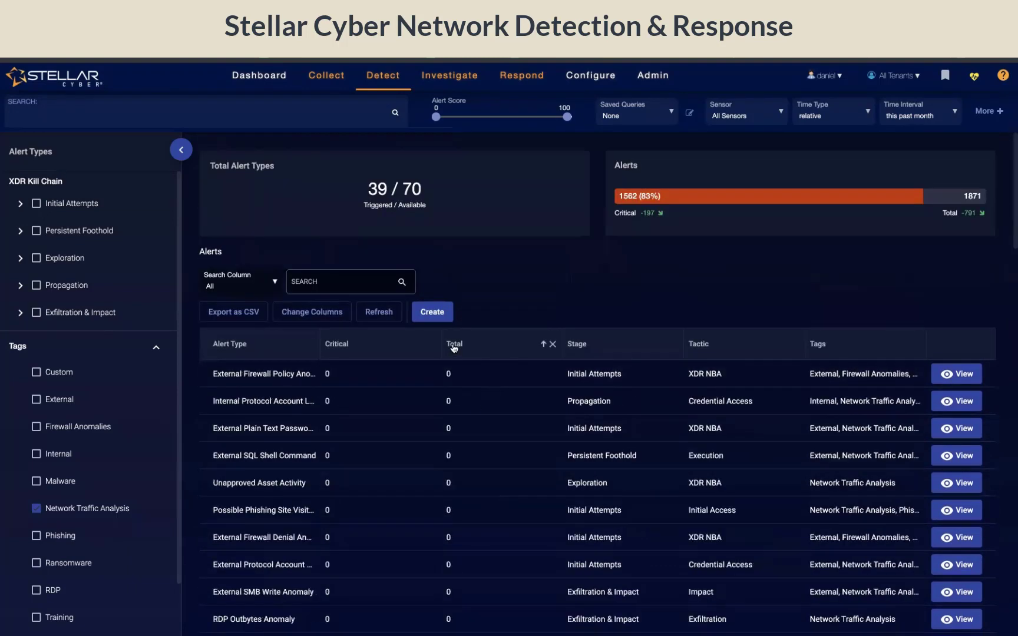
click(454, 347)
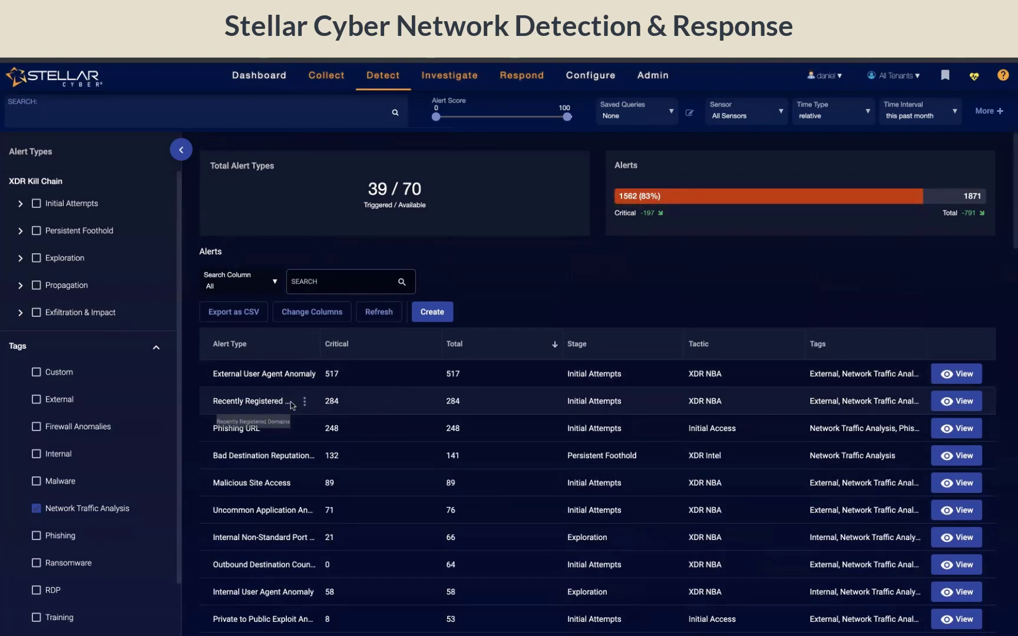
Open the Recently Registered Domains alert and show More Info for its first event (7/12/21 5:10 PM).
click(964, 403)
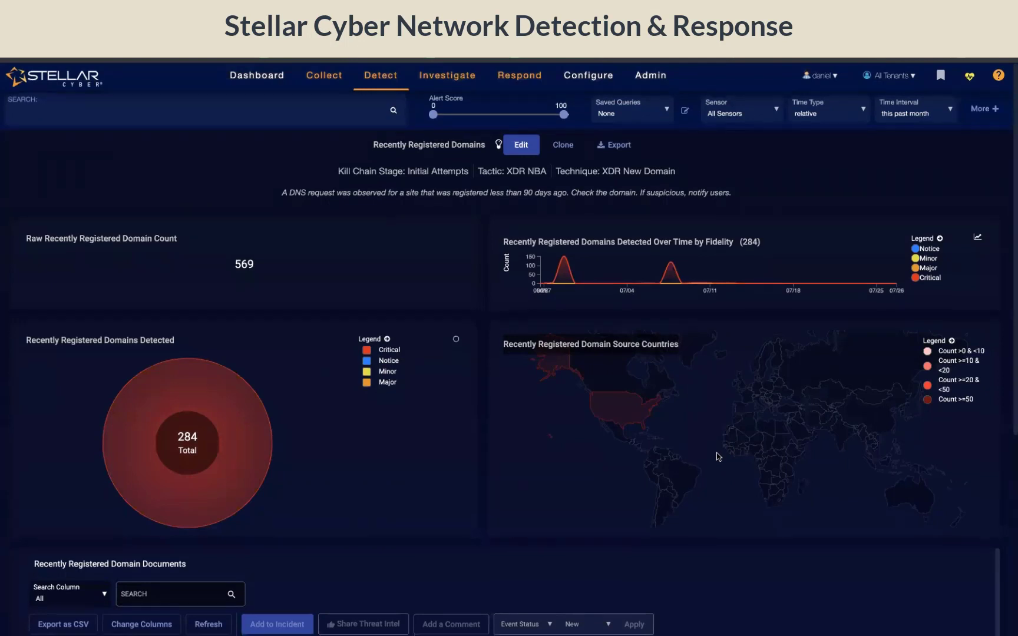
scroll(718, 457, down, 3)
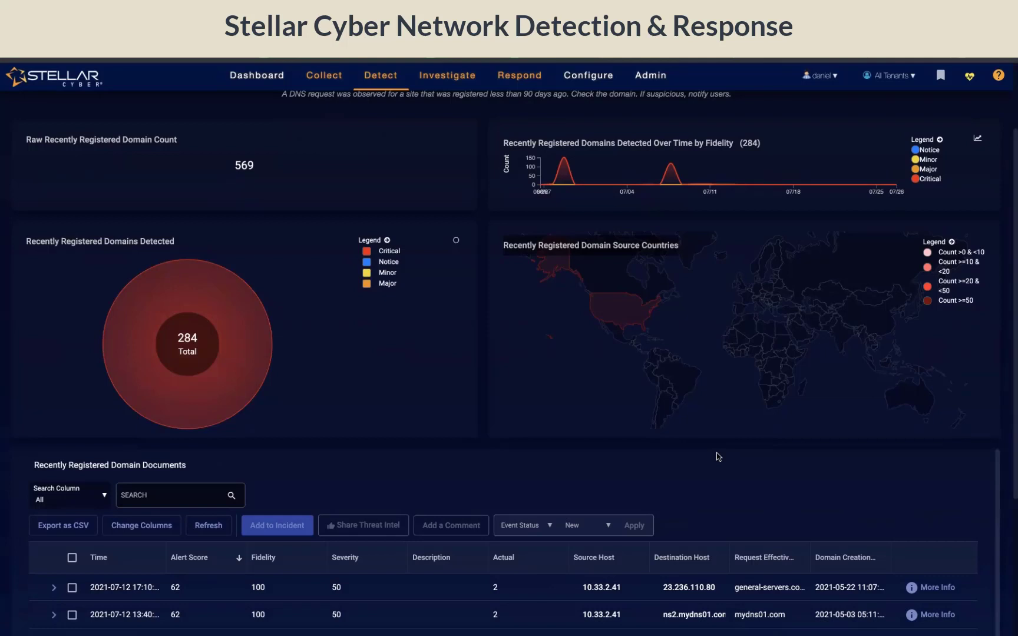
scroll(718, 456, down, 3)
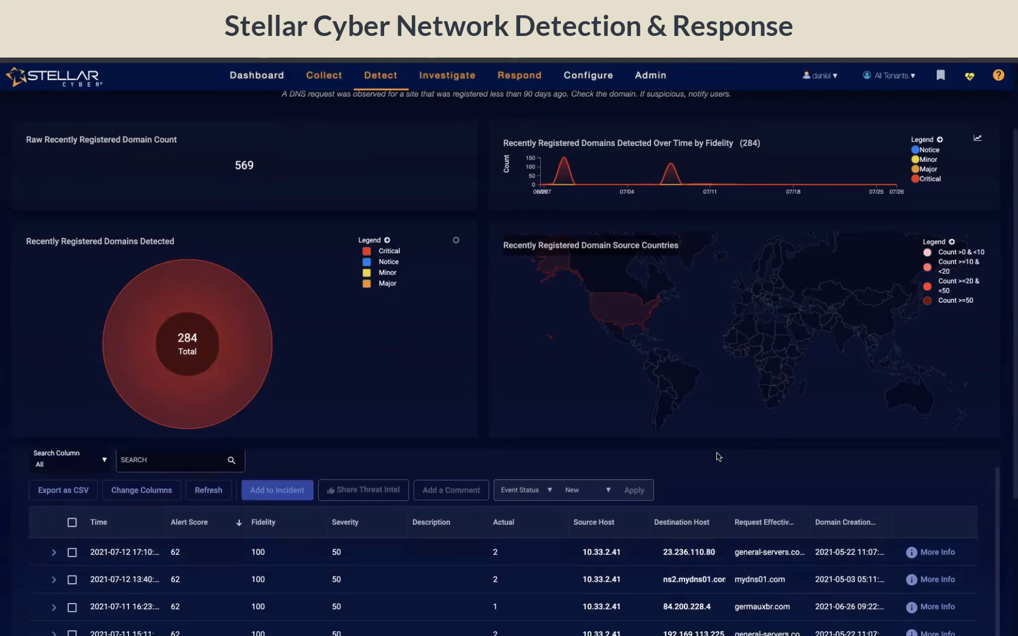
click(941, 498)
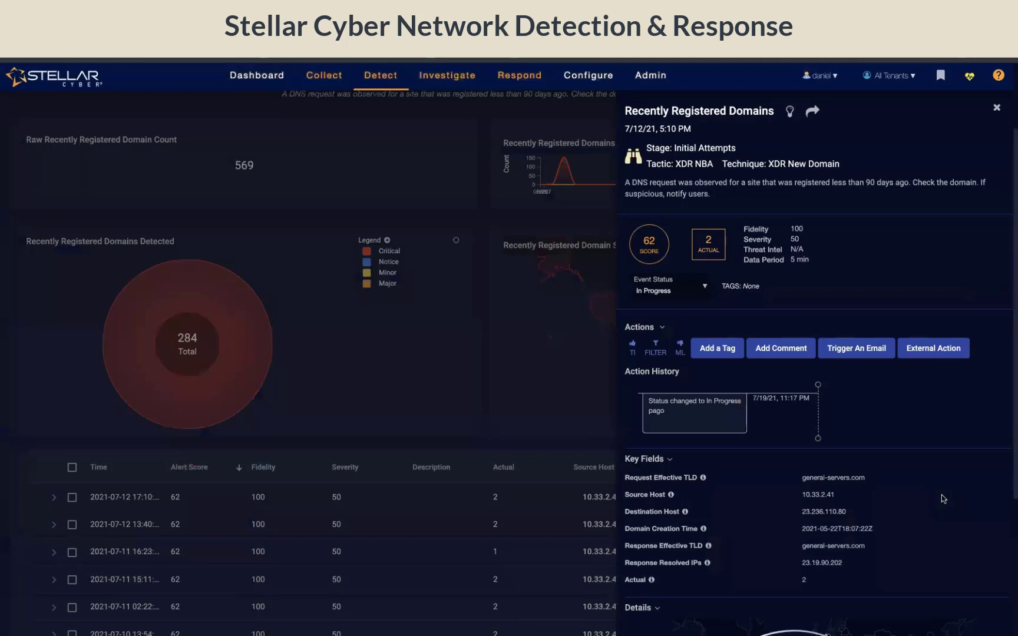
Read through the event's key fields and source and destination details.
scroll(879, 480, down, 3)
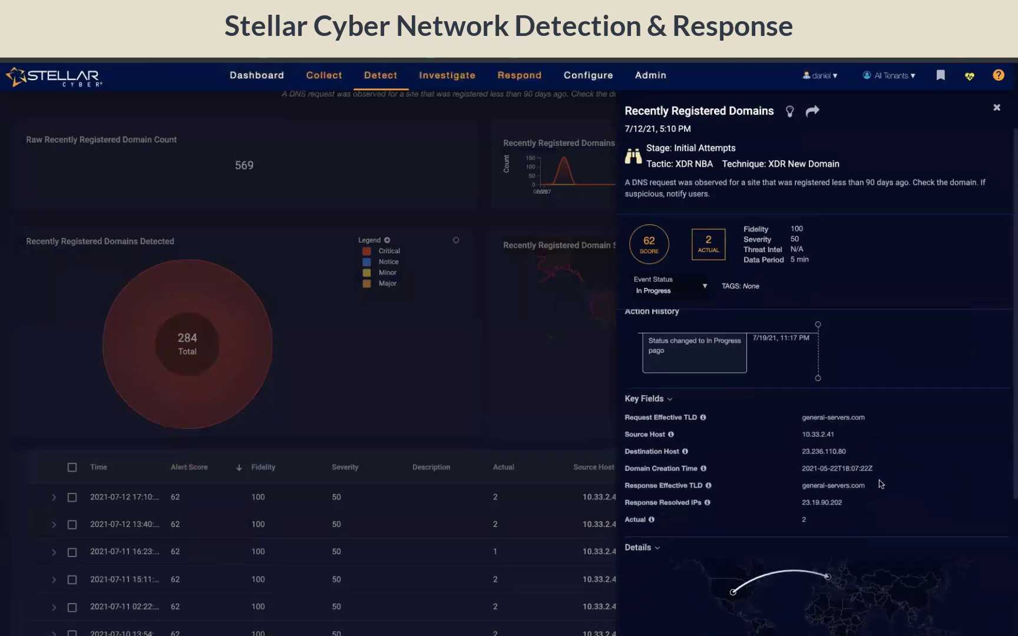
scroll(879, 480, down, 5)
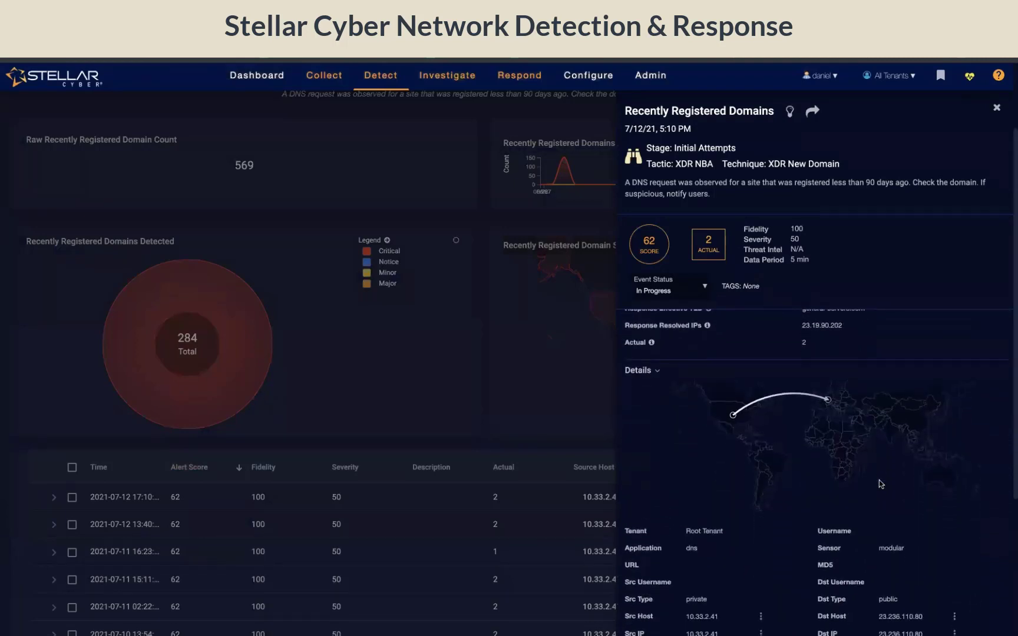
scroll(879, 480, down, 7)
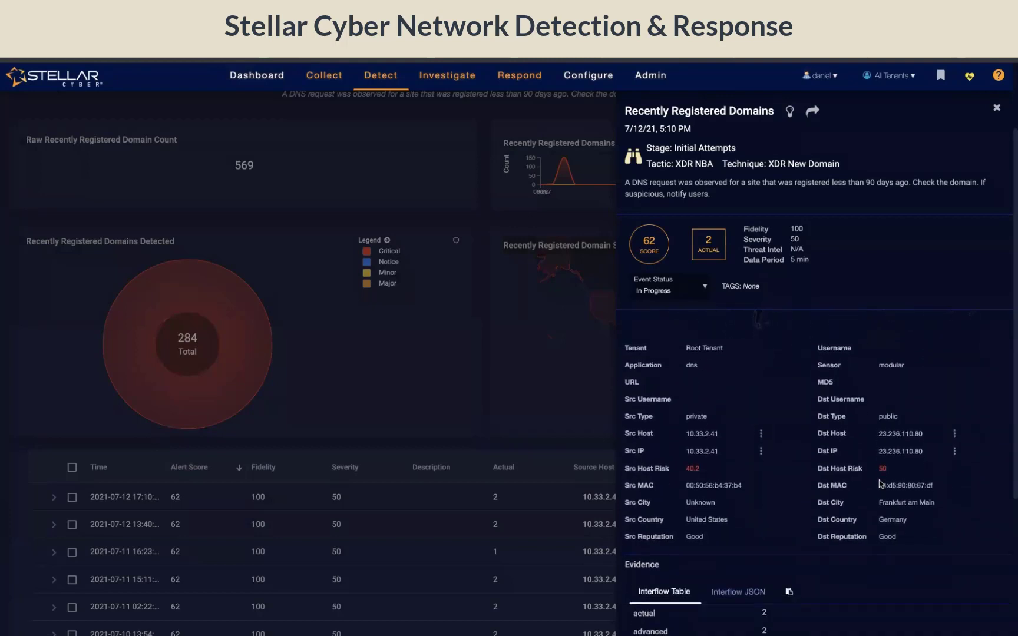
scroll(878, 481, up, 12)
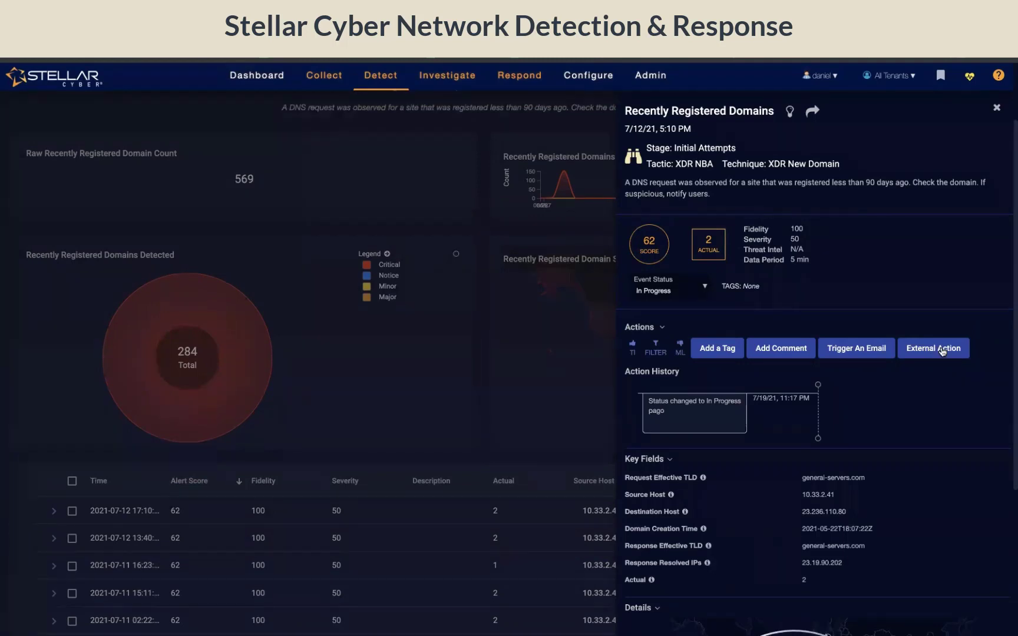
Review the External Action response options, then close the event details panel.
click(943, 351)
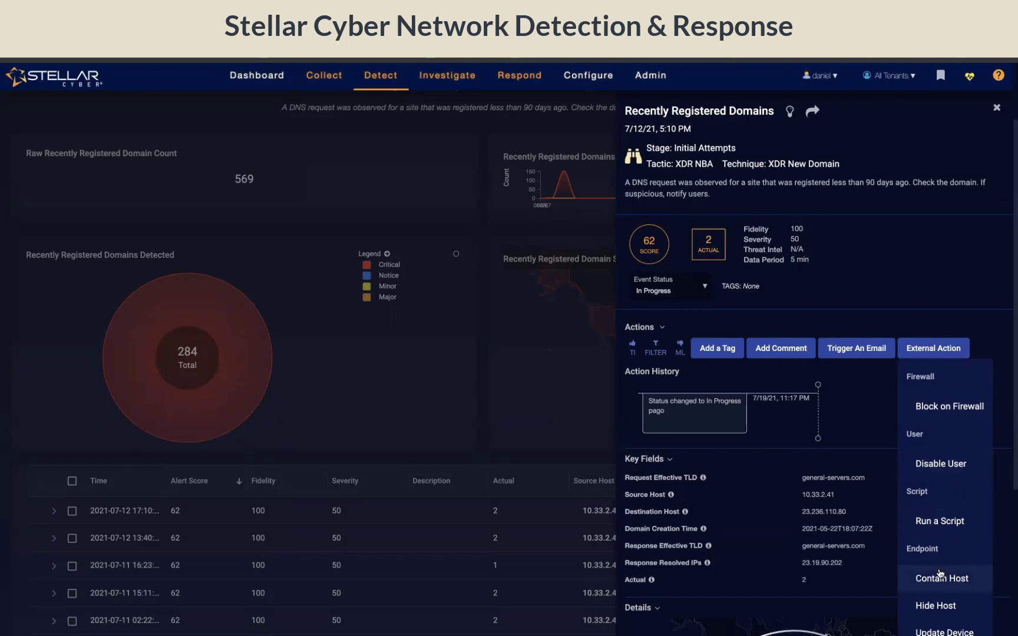
click(996, 110)
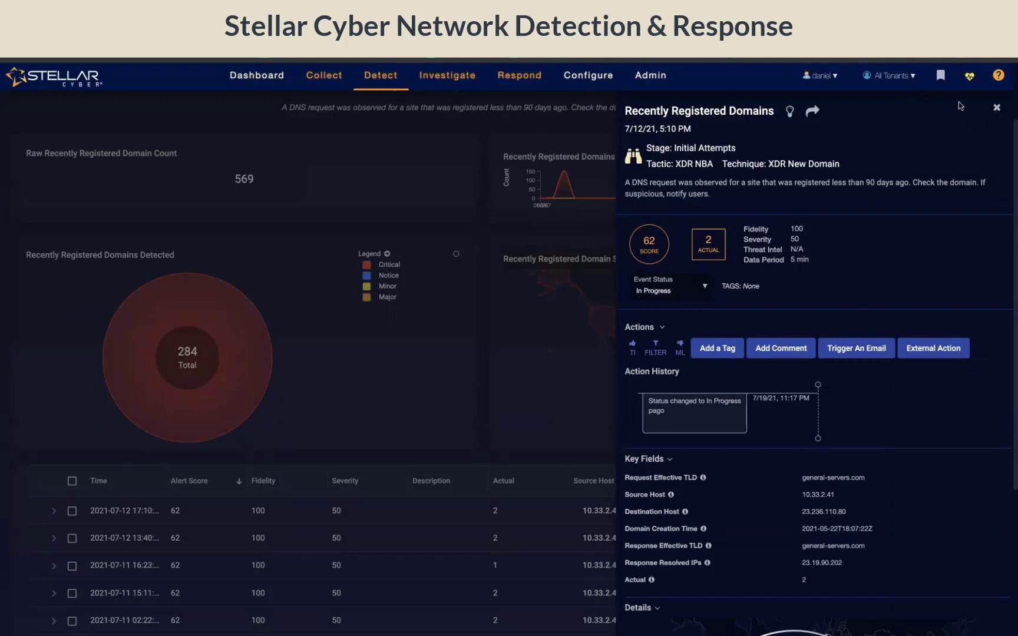
click(996, 108)
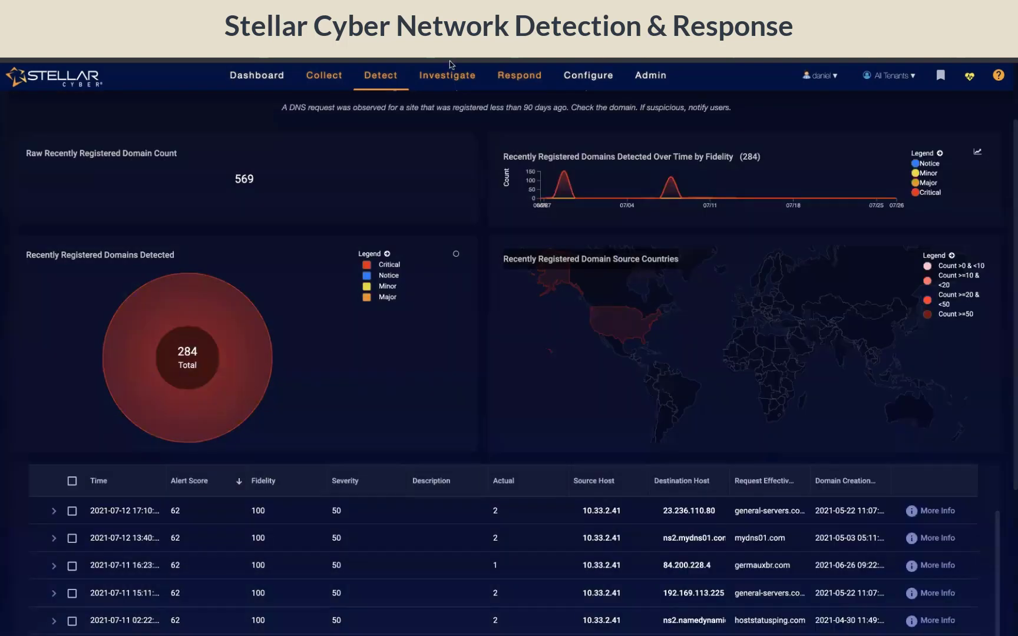
Go to Investigate > Network Visibility and browse the L7 Applications and Top Servers charts.
click(452, 81)
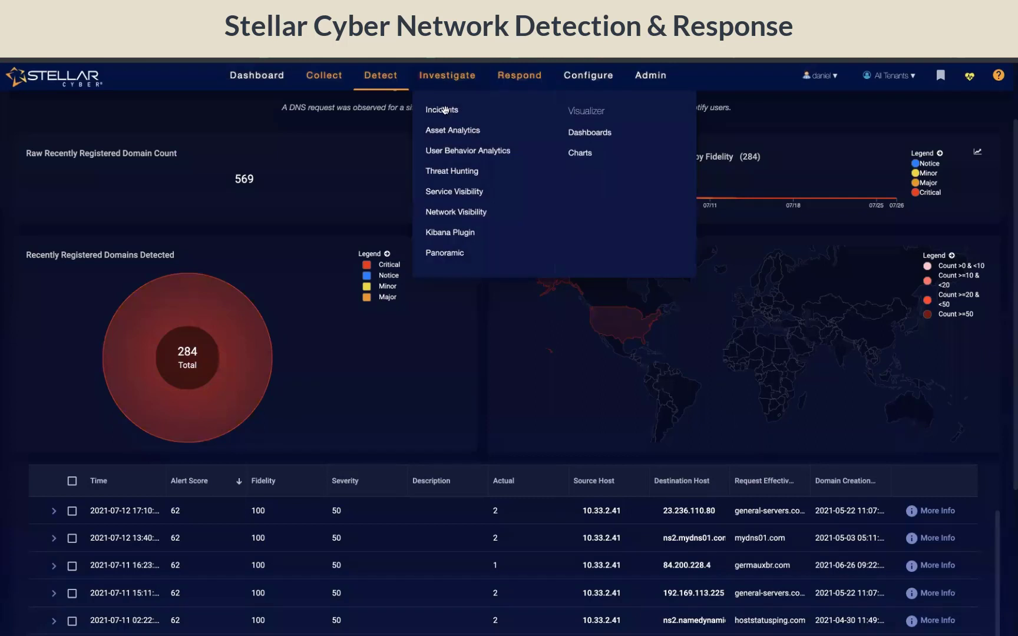
click(453, 214)
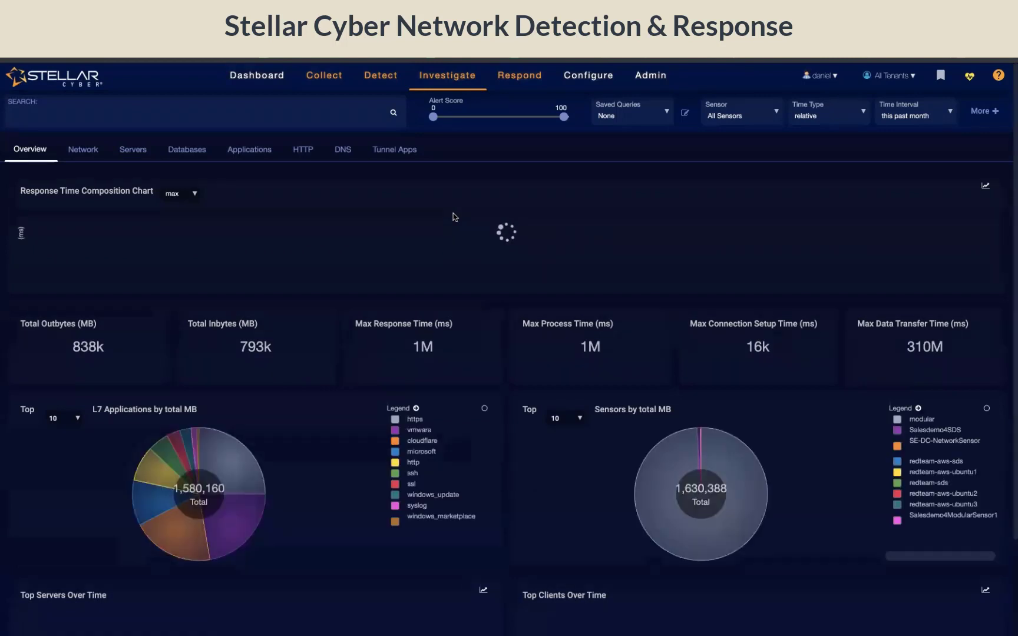
scroll(361, 494, down, 2)
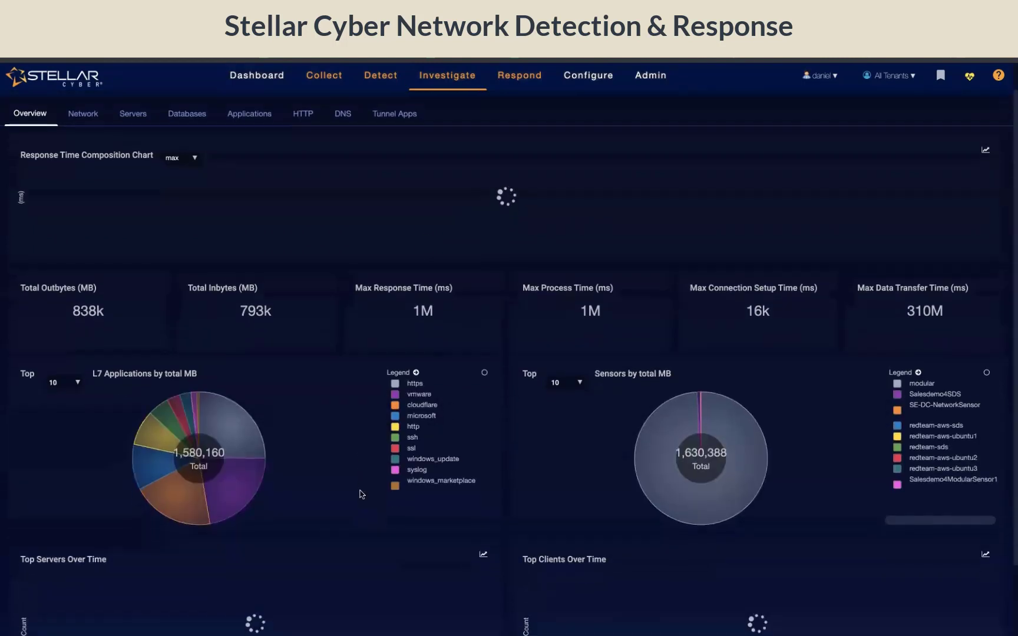
scroll(361, 493, down, 2)
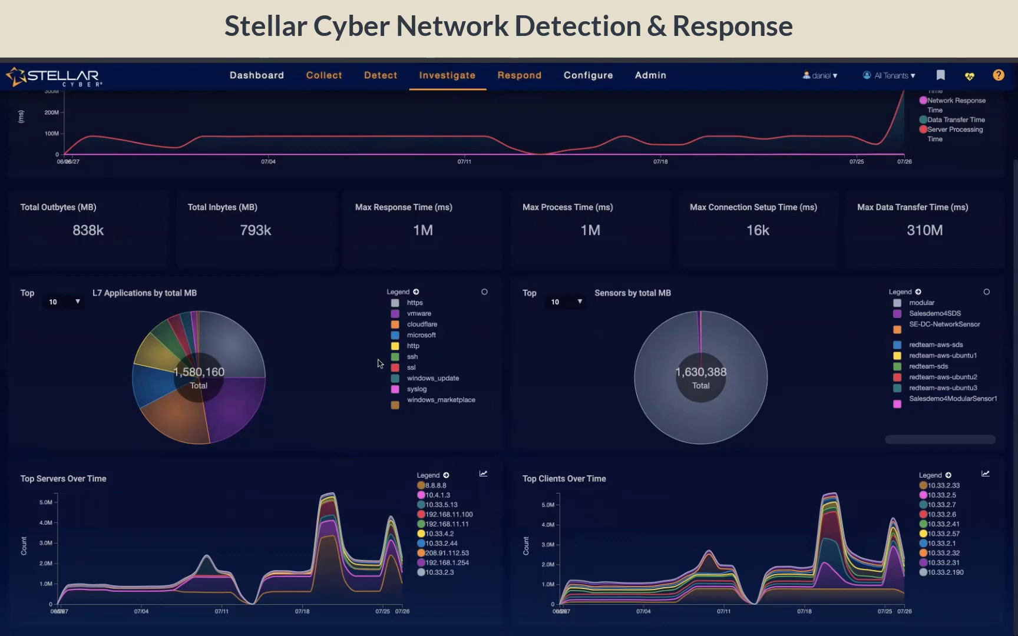
click(248, 78)
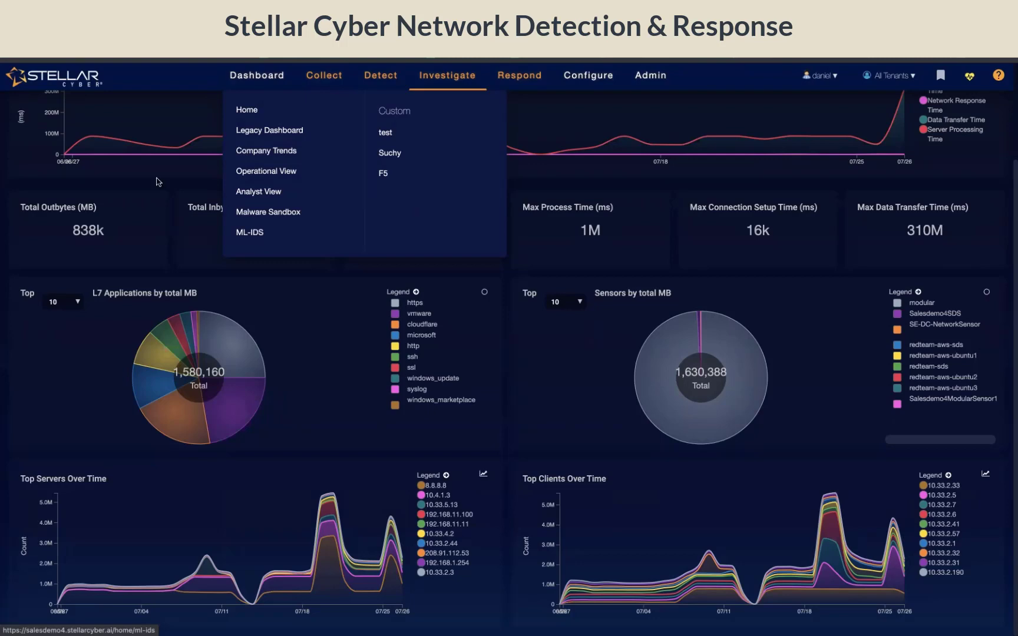
Return to the home dashboard via the Stellar Cyber logo.
click(74, 82)
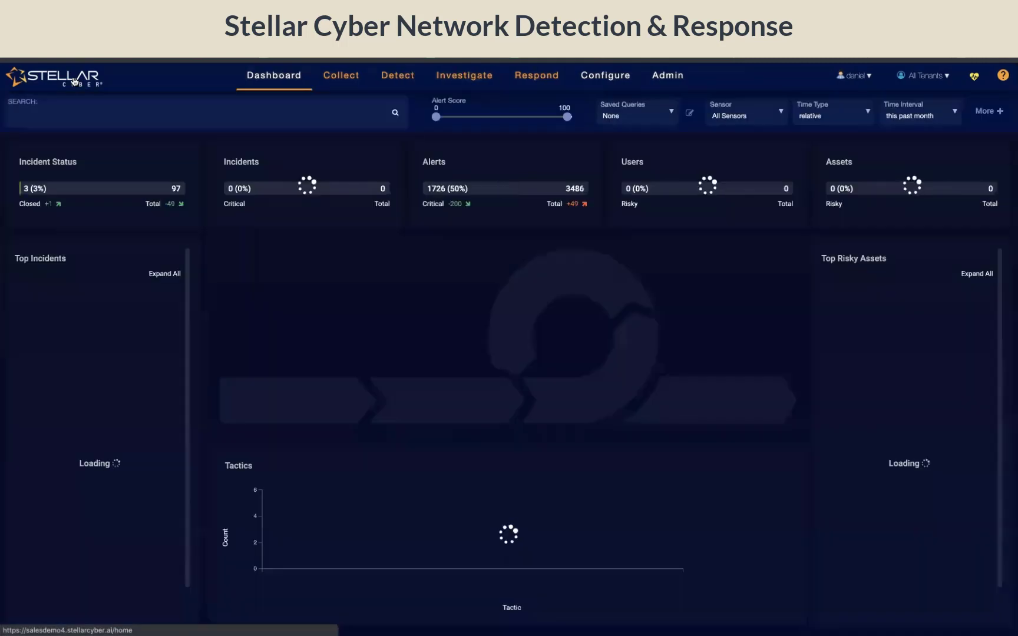